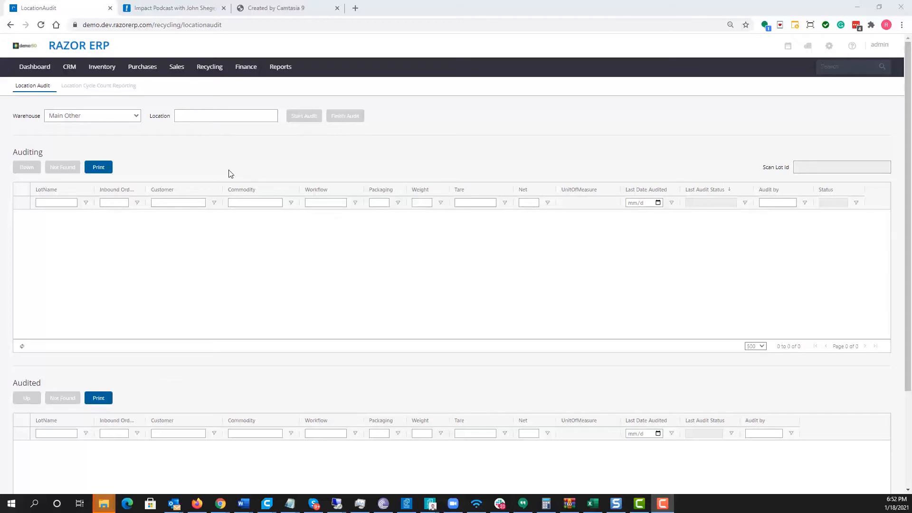
Choose GREEN ZONE as the location to audit in the Main Other warehouse.
{"action": "left_click", "coordinate": [226, 178]}
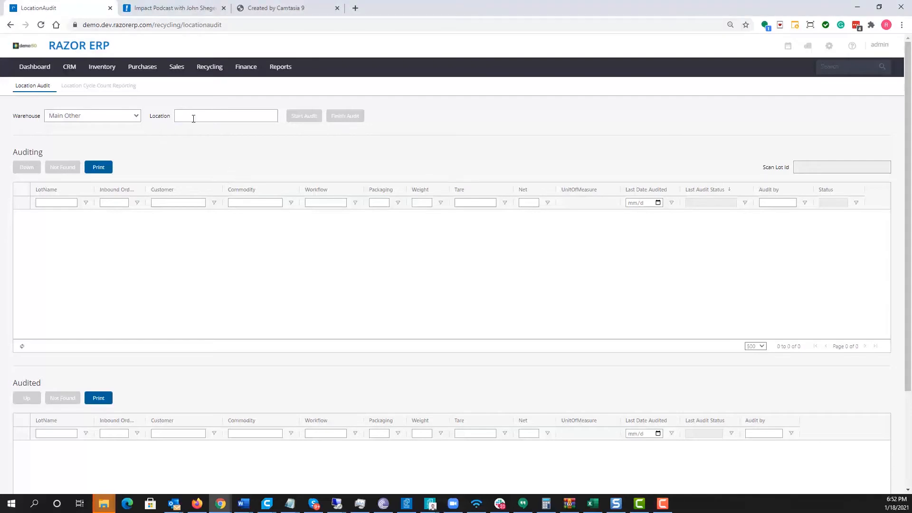
{"action": "left_click", "coordinate": [199, 112]}
{"action": "type", "text": "gree"}
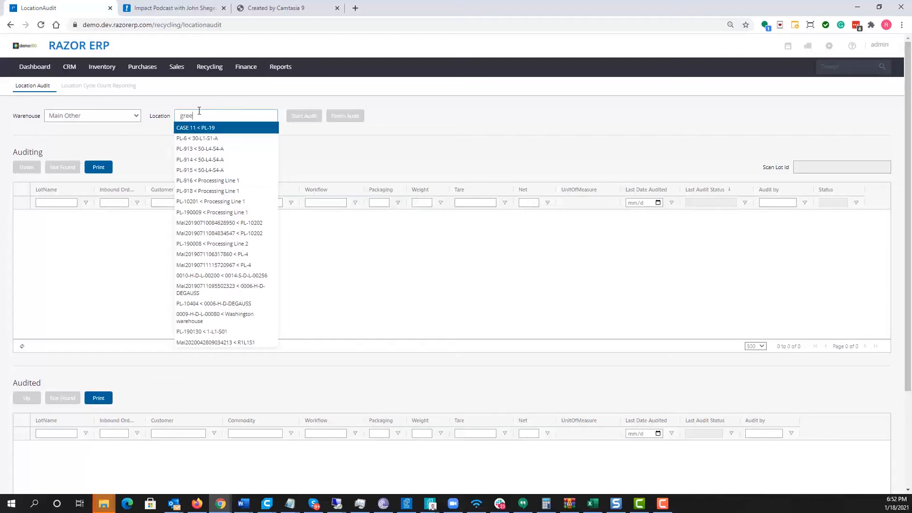
{"action": "type", "text": "n zone"}
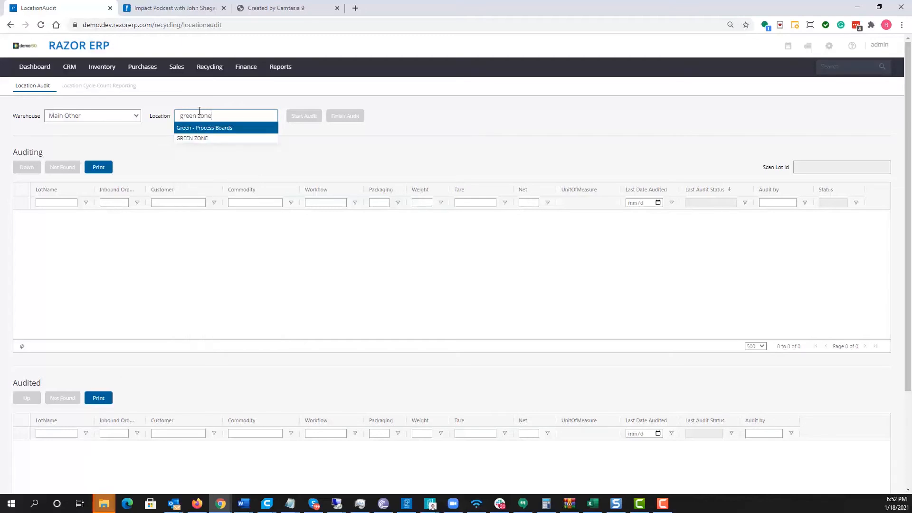
{"action": "left_click", "coordinate": [207, 128]}
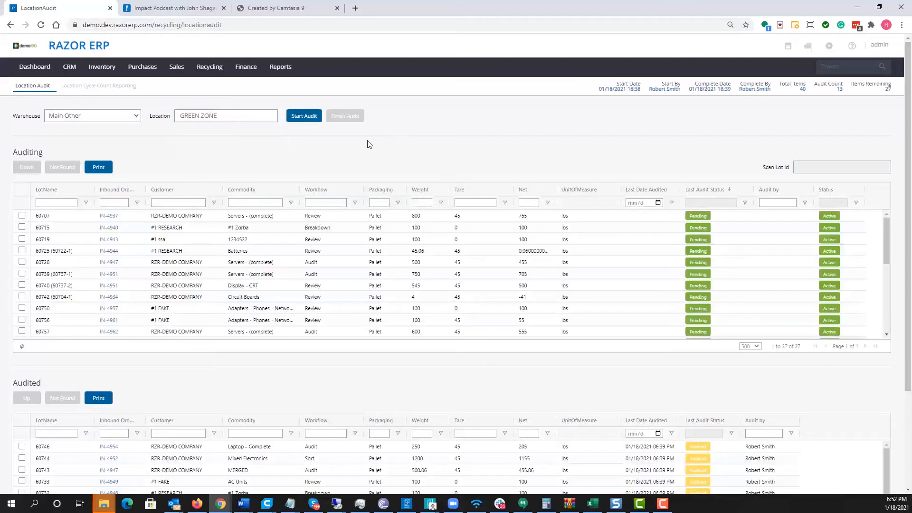
Start a new audit of the chosen location.
{"action": "scroll", "coordinate": [67, 366], "scroll_direction": "down", "scroll_amount": 2}
{"action": "scroll", "coordinate": [93, 467], "scroll_direction": "up", "scroll_amount": 2}
{"action": "left_click", "coordinate": [304, 116]}
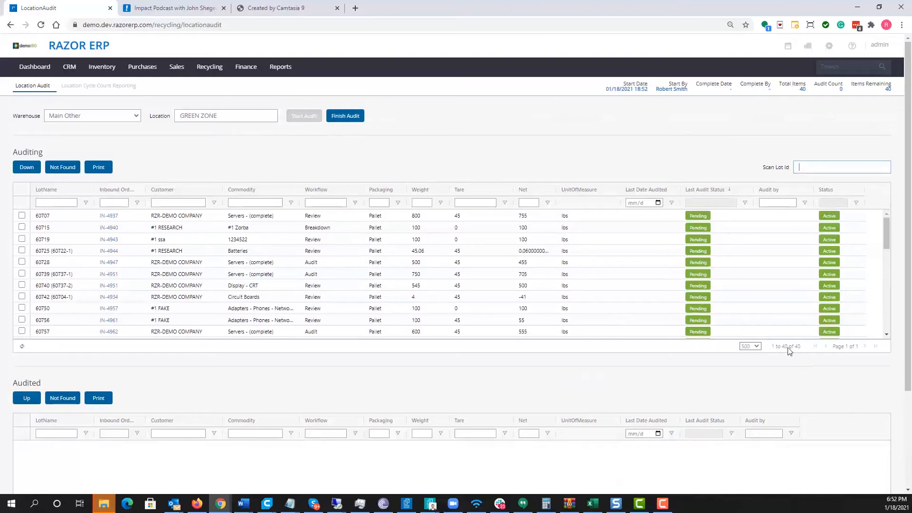
Review the lots awaiting audit and sort them by last audit status in ascending order.
{"action": "scroll", "coordinate": [733, 373], "scroll_direction": "down", "scroll_amount": 3}
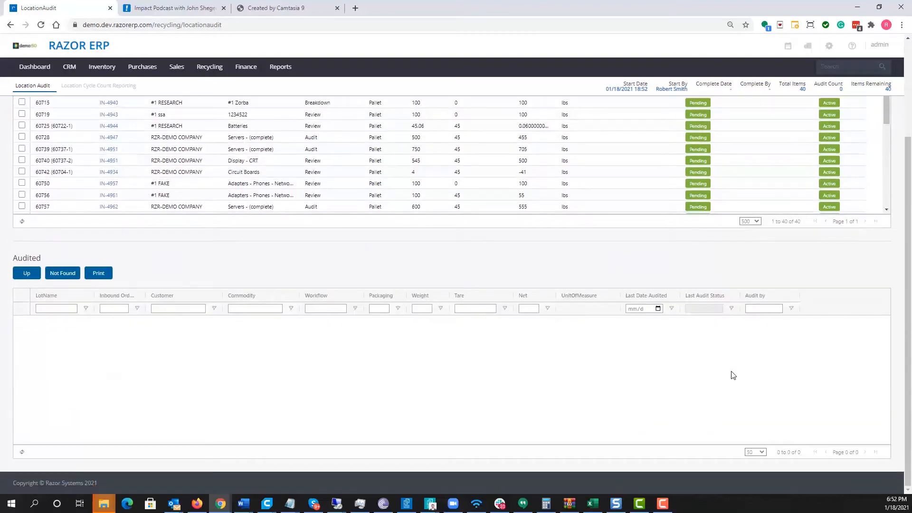
{"action": "scroll", "coordinate": [733, 373], "scroll_direction": "up", "scroll_amount": 3}
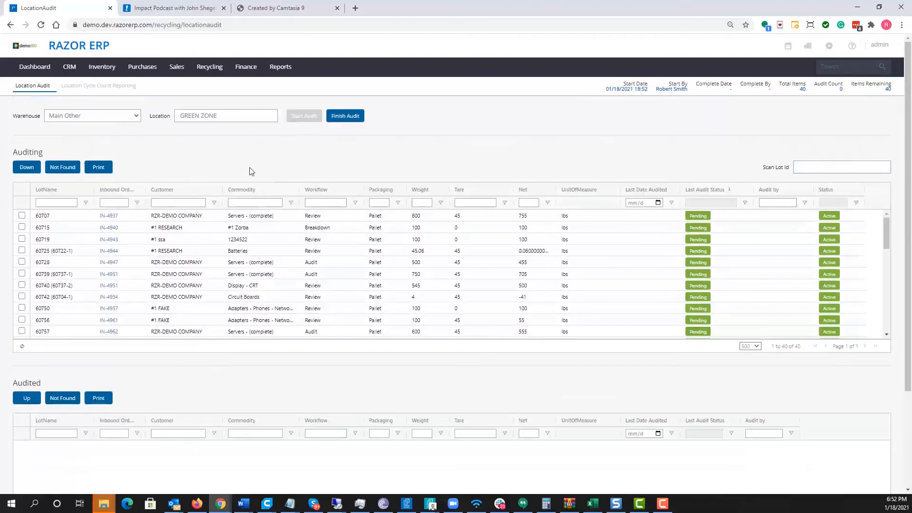
{"action": "triple_click", "coordinate": [225, 118]}
{"action": "left_click_drag", "start_coordinate": [716, 217], "coordinate": [708, 319]}
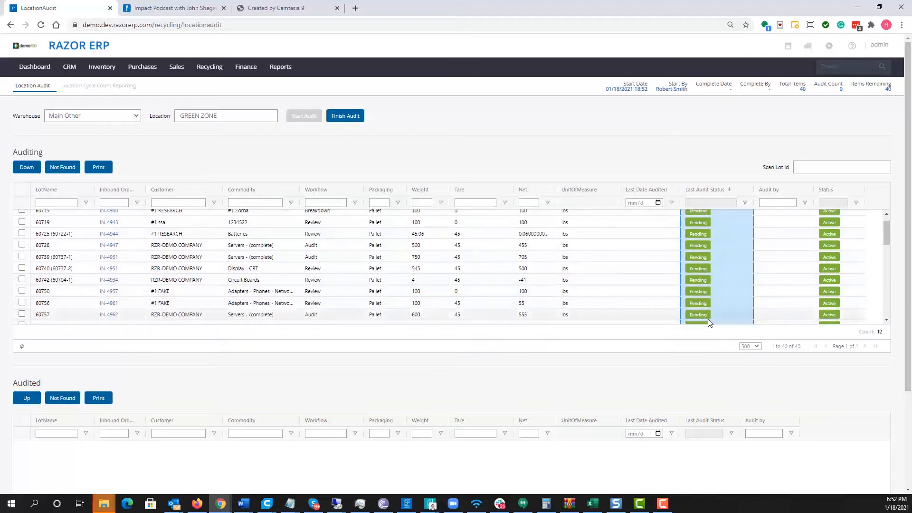
{"action": "left_click", "coordinate": [764, 191]}
{"action": "left_click", "coordinate": [760, 190]}
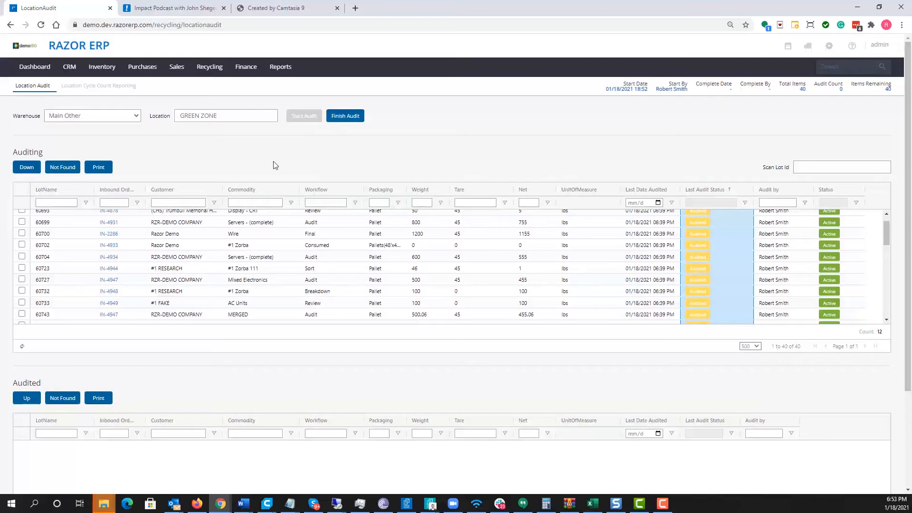
{"action": "left_click_drag", "start_coordinate": [892, 88], "coordinate": [785, 98]}
{"action": "left_click", "coordinate": [775, 136]}
Scan lots 60531, 60693 and 60699 by lot ID to mark them as audited.
{"action": "left_click", "coordinate": [852, 165]}
{"action": "type", "text": "60531"}
{"action": "key", "text": "Return"}
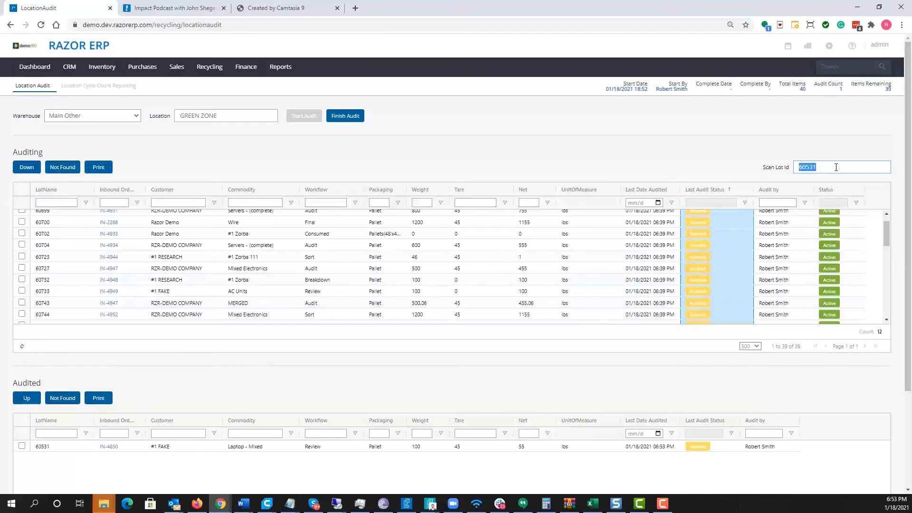
{"action": "type", "text": "60693"}
{"action": "key", "text": "Return"}
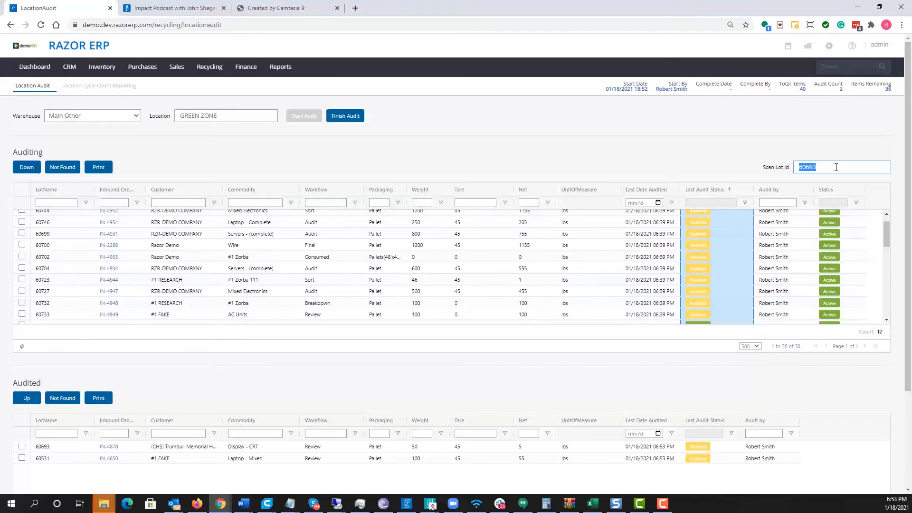
{"action": "type", "text": "60699"}
{"action": "key", "text": "Return"}
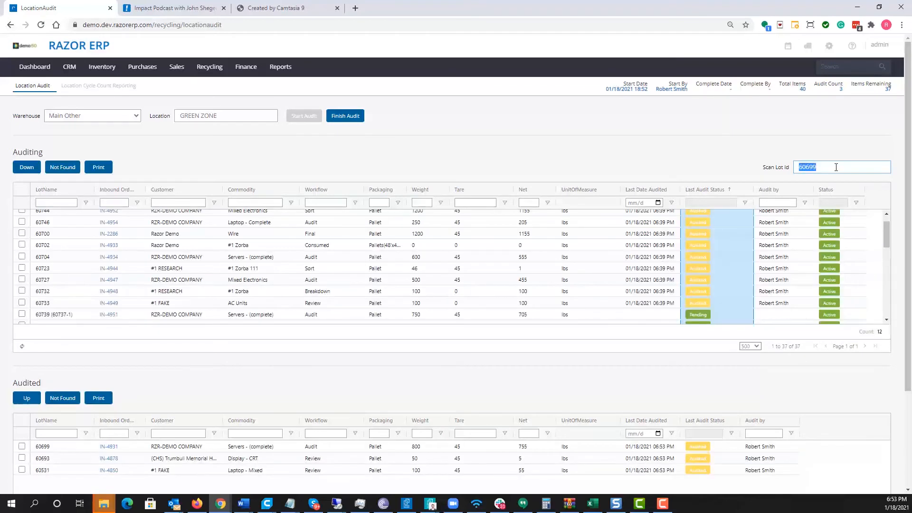
Record lots 60700, 60704 and 60702 as audited by entering their lot IDs.
{"action": "type", "text": "60700"}
{"action": "key", "text": "Return"}
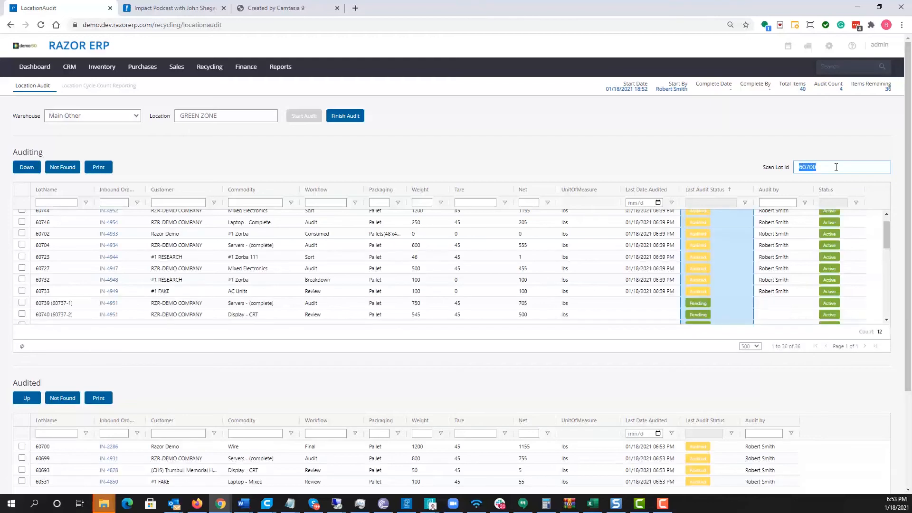
{"action": "type", "text": "60704"}
{"action": "key", "text": "Return"}
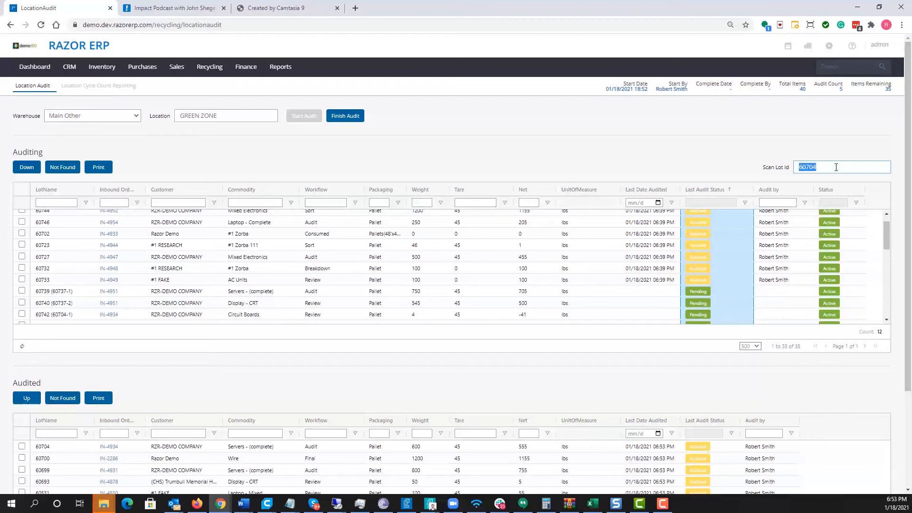
{"action": "type", "text": "60702"}
{"action": "key", "text": "Return"}
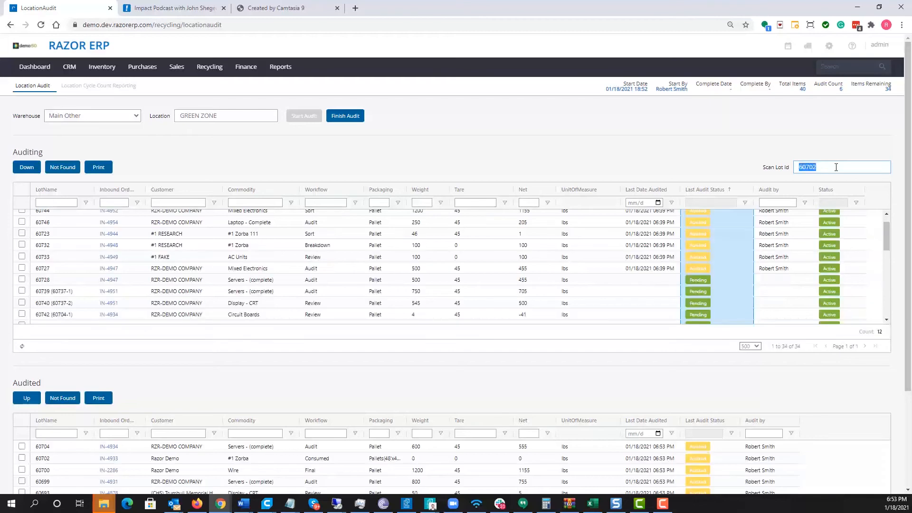
Scan lots 60771 and 60770, which are not in the location's list, into the GREEN ZONE audit.
{"action": "type", "text": "60771"}
{"action": "key", "text": "Return"}
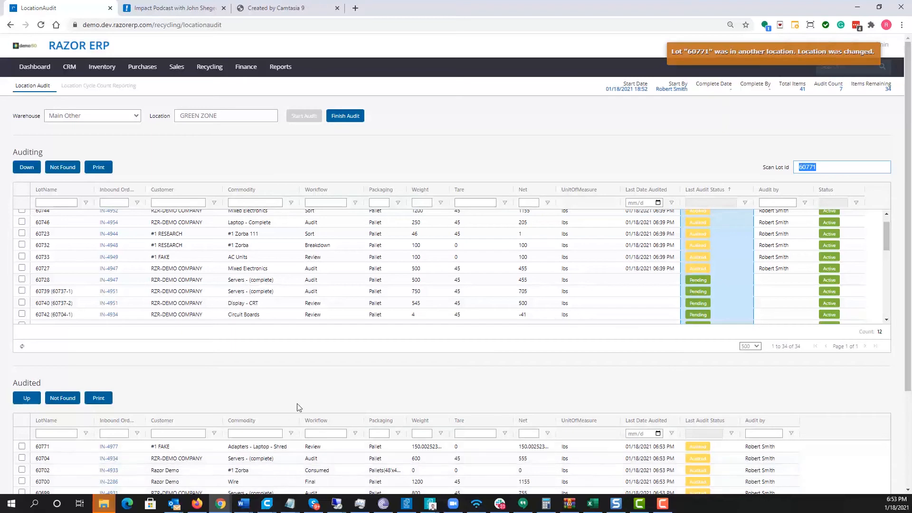
{"action": "left_click", "coordinate": [188, 379]}
{"action": "left_click", "coordinate": [826, 165]}
{"action": "type", "text": "60770"}
{"action": "key", "text": "Return"}
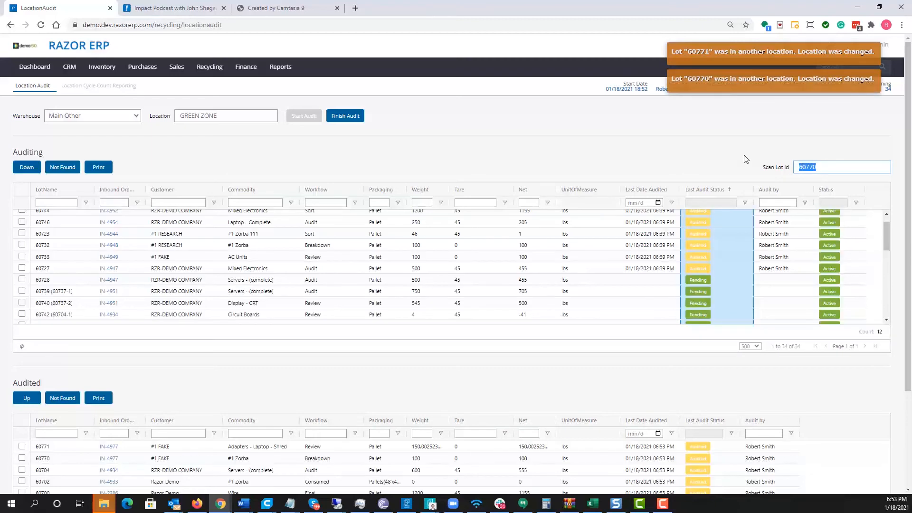
Scan lots 60727, 60732, 60733, 60743, 60744 and 60746 into the audit.
{"action": "type", "text": "60727"}
{"action": "key", "text": "Return"}
{"action": "type", "text": "60732"}
{"action": "key", "text": "Return"}
{"action": "type", "text": "60733"}
{"action": "key", "text": "Return"}
{"action": "type", "text": "60743"}
{"action": "key", "text": "Return"}
{"action": "type", "text": "60744"}
{"action": "key", "text": "Return"}
{"action": "type", "text": "60746"}
{"action": "key", "text": "Return"}
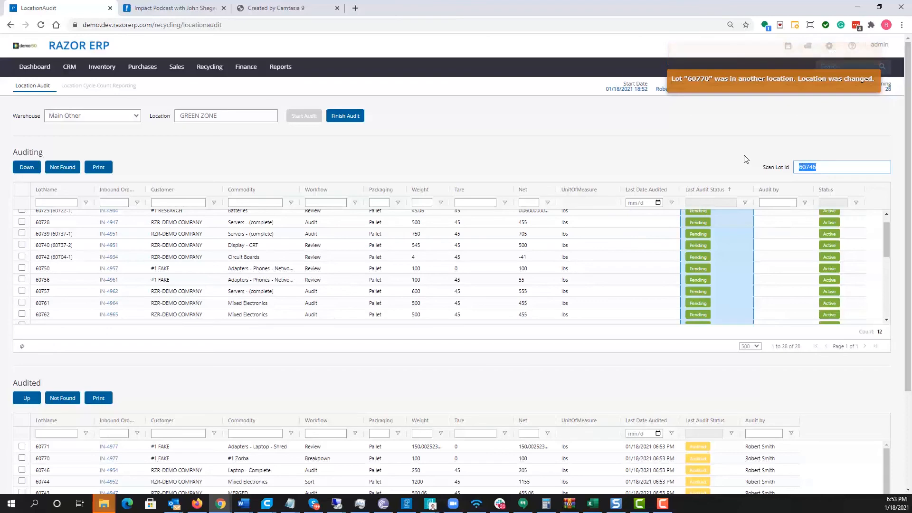
Scan lots 60750, 60756 and 60757 into the audit.
{"action": "type", "text": "60750"}
{"action": "key", "text": "Return"}
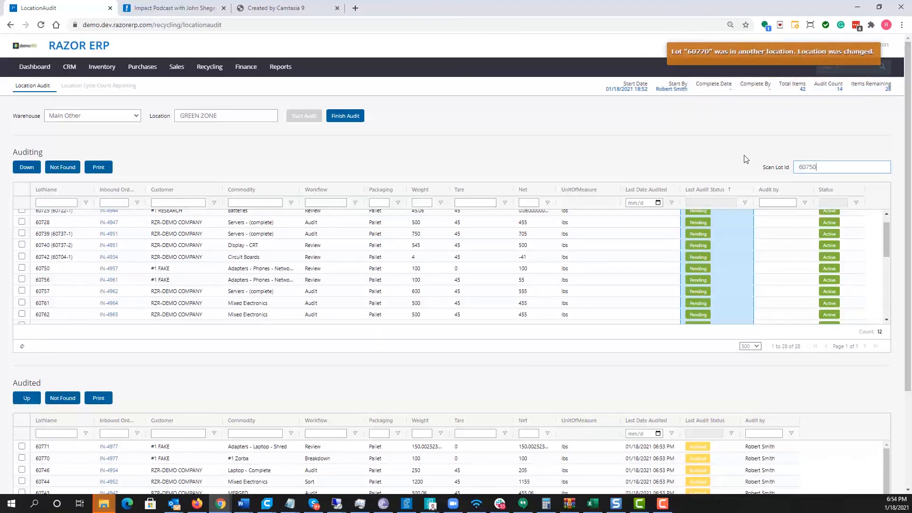
{"action": "type", "text": "60756"}
{"action": "key", "text": "Return"}
{"action": "type", "text": "60757"}
{"action": "key", "text": "Return"}
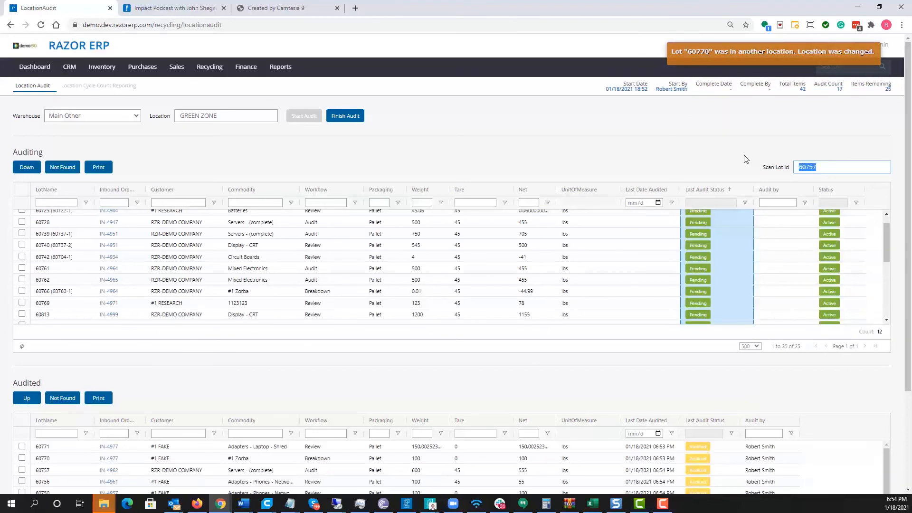
Scan lots 60761, 60762, 60769, 60813, 60819 and 60825 into the audit.
{"action": "type", "text": "60761"}
{"action": "key", "text": "Return"}
{"action": "type", "text": "60762"}
{"action": "key", "text": "Return"}
{"action": "type", "text": "60813"}
{"action": "key", "text": "Return"}
{"action": "type", "text": "60819"}
{"action": "key", "text": "Return"}
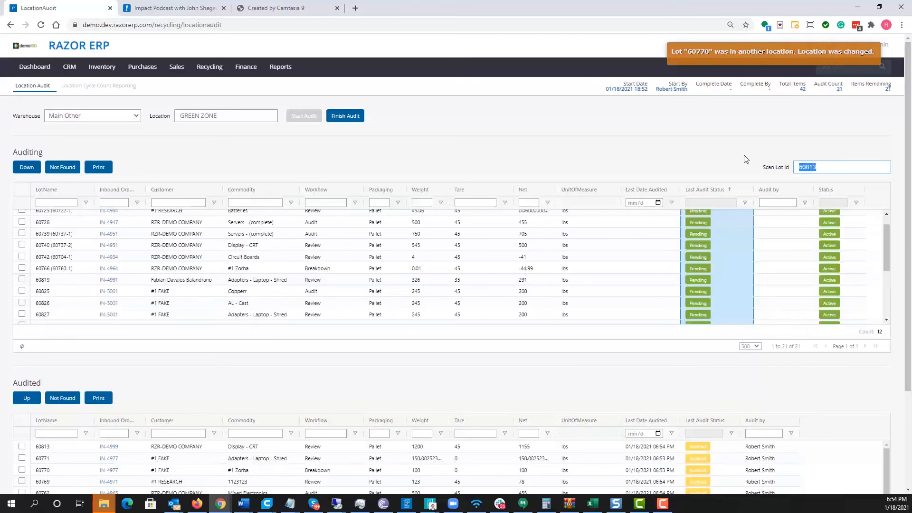
{"action": "type", "text": "60825"}
{"action": "key", "text": "Return"}
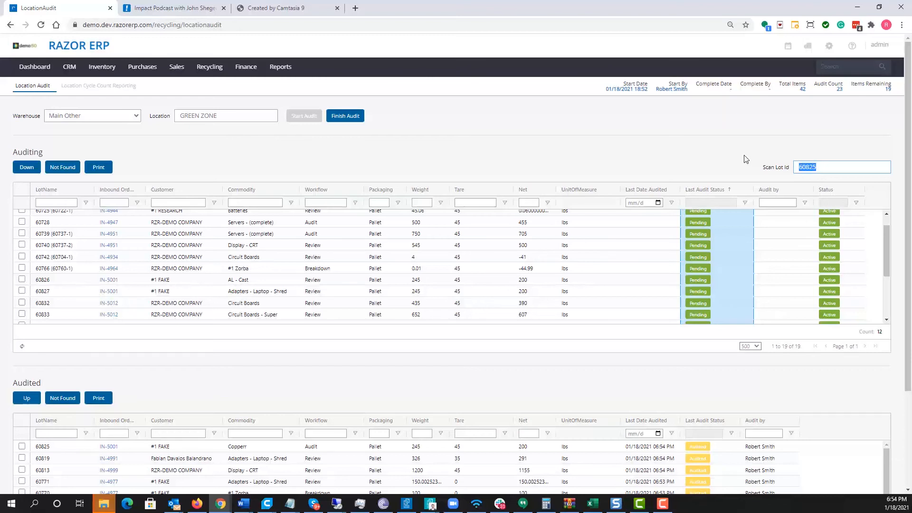
Select the remaining lots 60728, 60739, 60740 and 60742 in the Auditing list and finish the audit.
{"action": "left_click", "coordinate": [746, 150]}
{"action": "left_click", "coordinate": [22, 222]}
{"action": "left_click", "coordinate": [21, 234]}
{"action": "left_click", "coordinate": [22, 245]}
{"action": "left_click", "coordinate": [22, 257]}
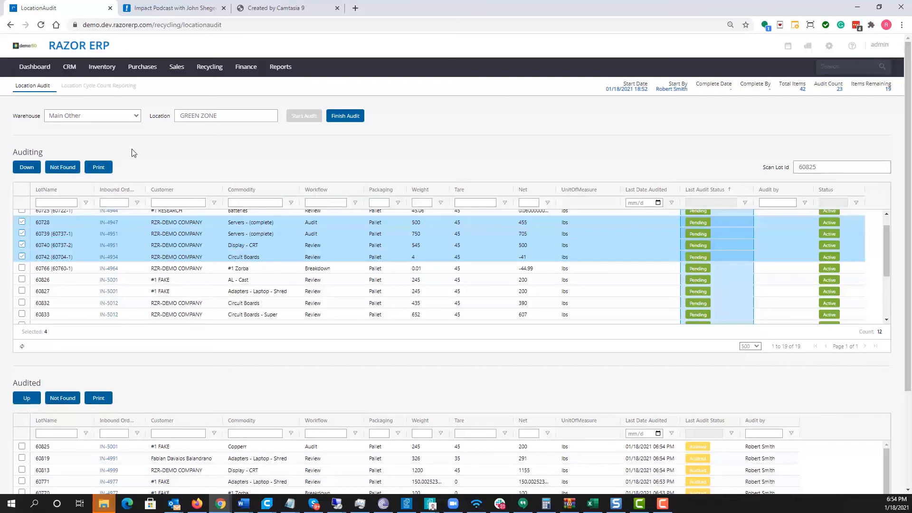
{"action": "left_click", "coordinate": [346, 117]}
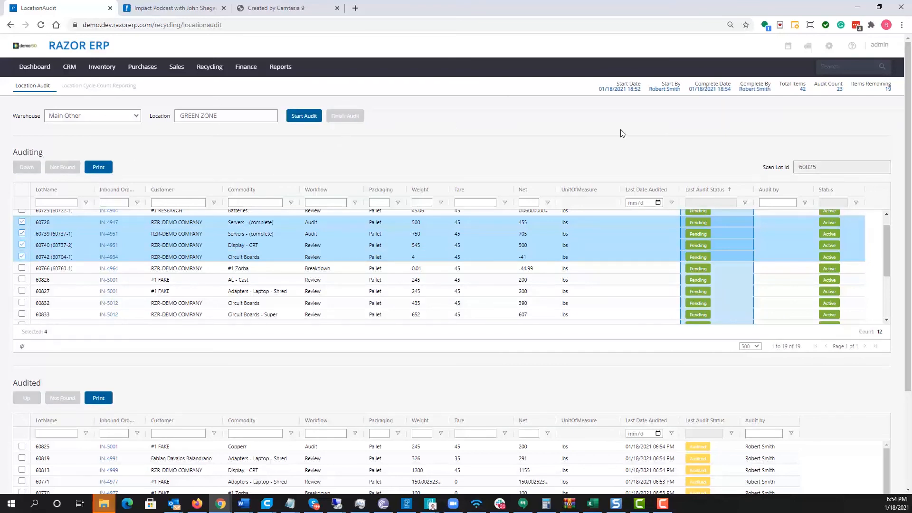
Check the finished audit's start and completion details in its summary.
{"action": "triple_click", "coordinate": [615, 88]}
{"action": "triple_click", "coordinate": [696, 85]}
{"action": "left_click", "coordinate": [709, 110]}
{"action": "triple_click", "coordinate": [742, 84]}
{"action": "left_click", "coordinate": [746, 141]}
Open the location cycle count report and review the audited lots' audit dates, statuses and auditor.
{"action": "left_click", "coordinate": [88, 91]}
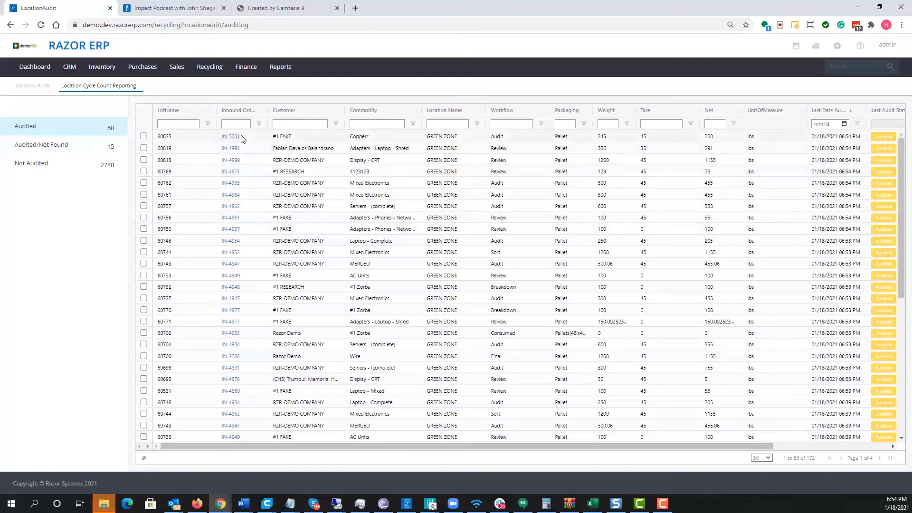
{"action": "scroll", "coordinate": [475, 160], "scroll_direction": "right", "scroll_amount": 1}
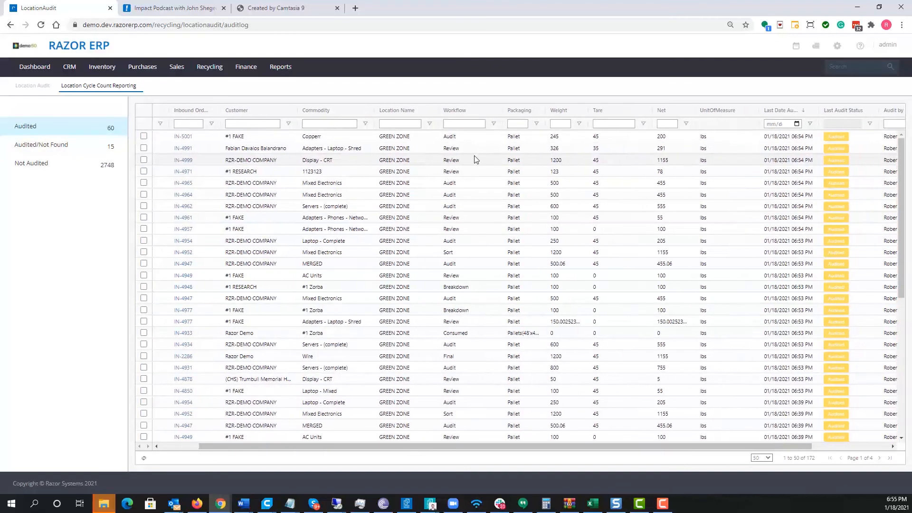
{"action": "scroll", "coordinate": [475, 159], "scroll_direction": "right", "scroll_amount": 2}
{"action": "left_click_drag", "start_coordinate": [691, 137], "coordinate": [706, 318]}
{"action": "left_click", "coordinate": [773, 138]}
{"action": "left_click_drag", "start_coordinate": [773, 144], "coordinate": [786, 379]}
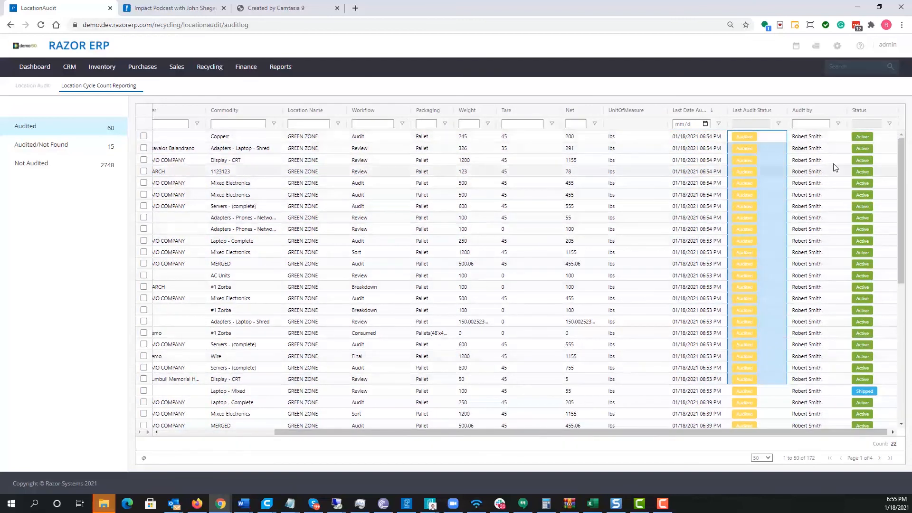
{"action": "left_click_drag", "start_coordinate": [827, 138], "coordinate": [834, 343]}
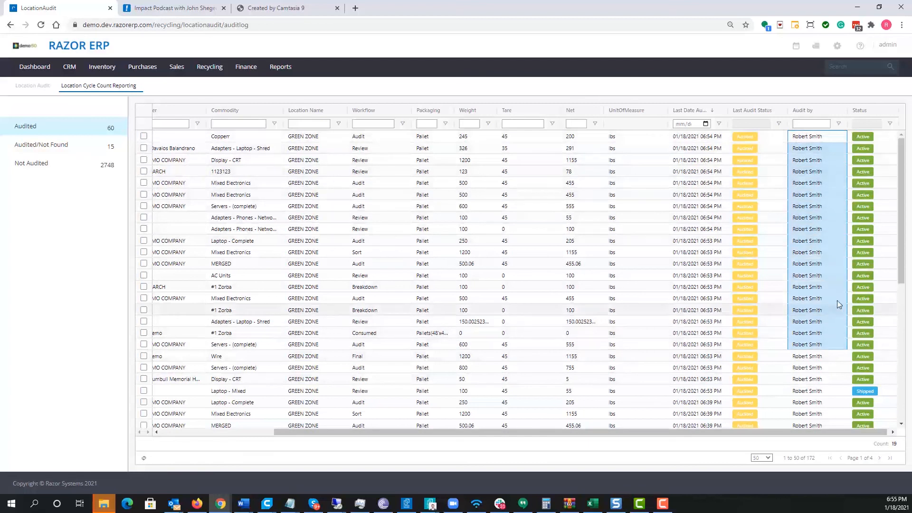
{"action": "scroll", "coordinate": [828, 283], "scroll_direction": "right", "scroll_amount": 1}
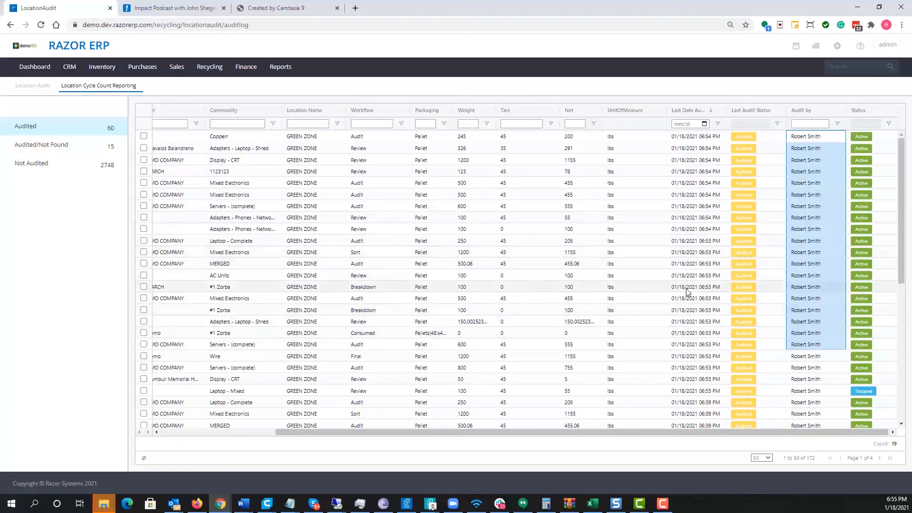
{"action": "scroll", "coordinate": [687, 291], "scroll_direction": "down", "scroll_amount": 4}
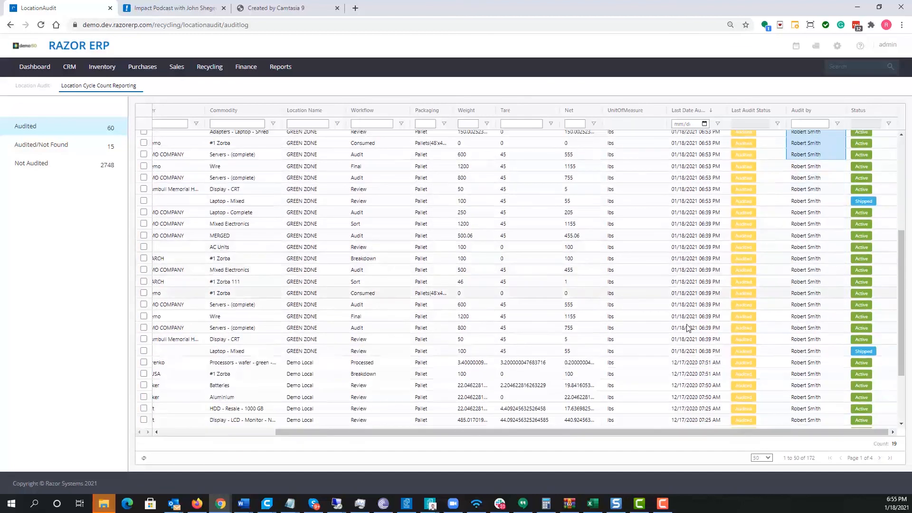
Review the Audited/Not Found lots and the Not Audited lots in the cycle count report.
{"action": "left_click", "coordinate": [65, 149]}
{"action": "left_click_drag", "start_coordinate": [183, 137], "coordinate": [751, 340]}
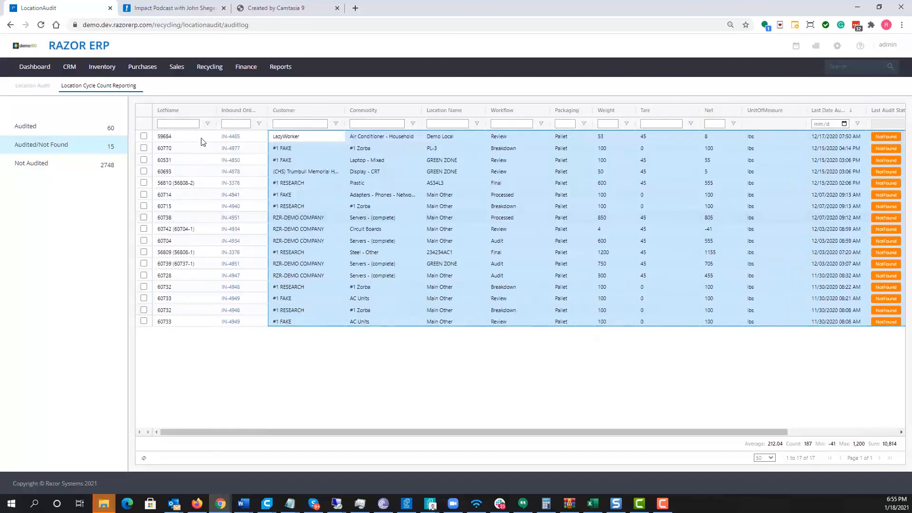
{"action": "left_click_drag", "start_coordinate": [181, 139], "coordinate": [658, 324]}
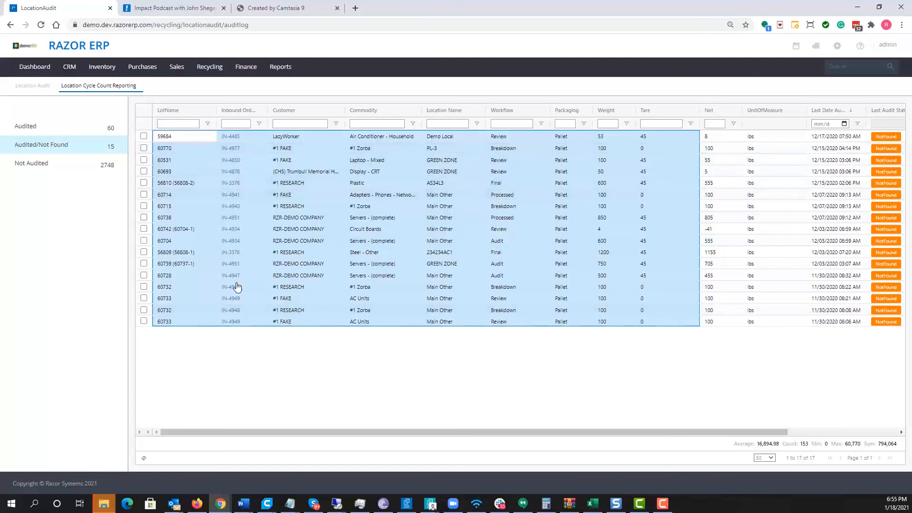
{"action": "left_click", "coordinate": [61, 163]}
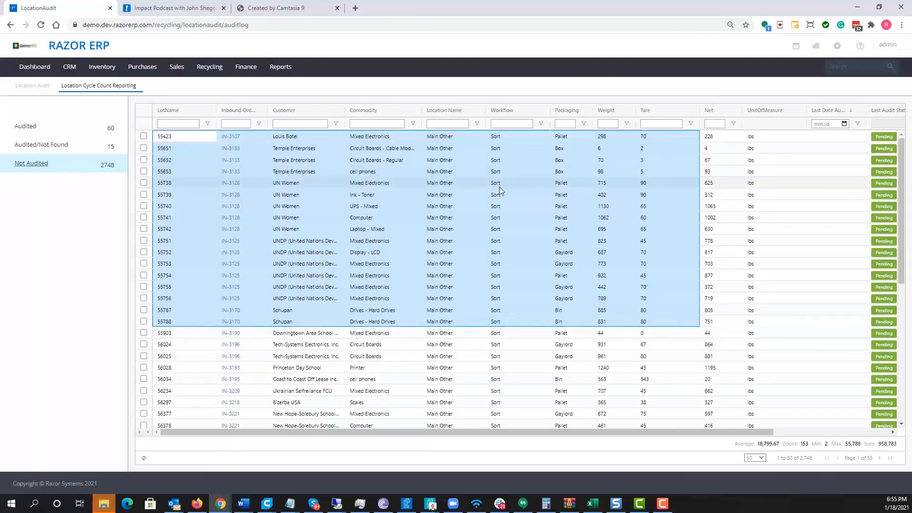
{"action": "scroll", "coordinate": [500, 187], "scroll_direction": "right", "scroll_amount": 3}
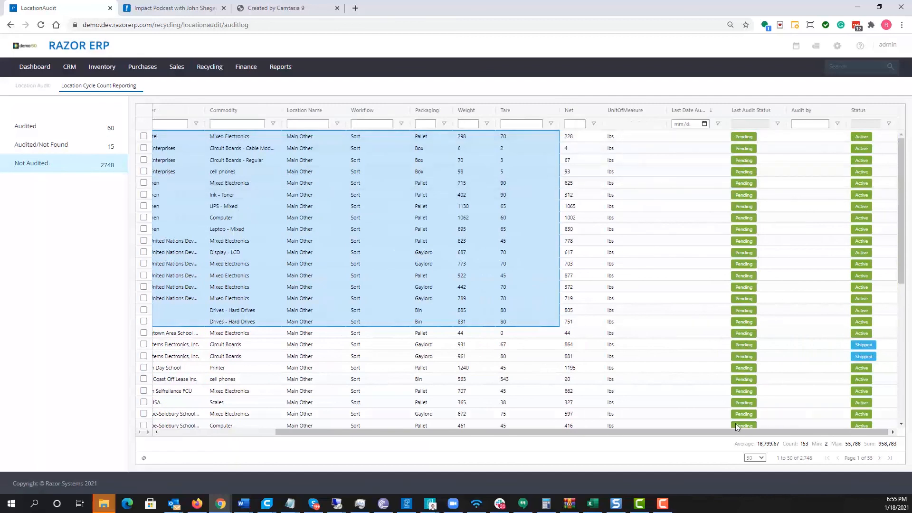